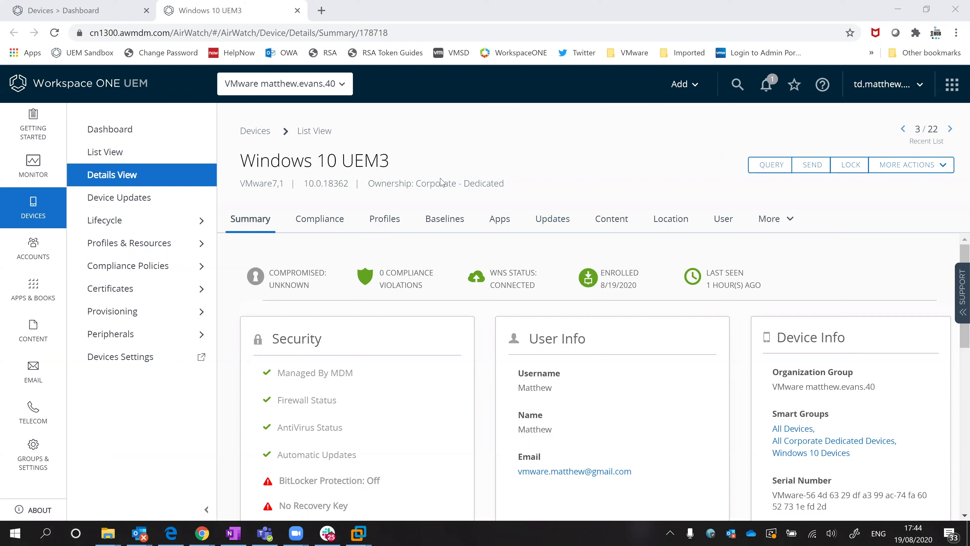
- Expand the UEM3 device's More Actions list down to Device Wipe, Enterprise Wipe and Enterprise Reset
{"action": "left_click", "coordinate": [924, 172]}
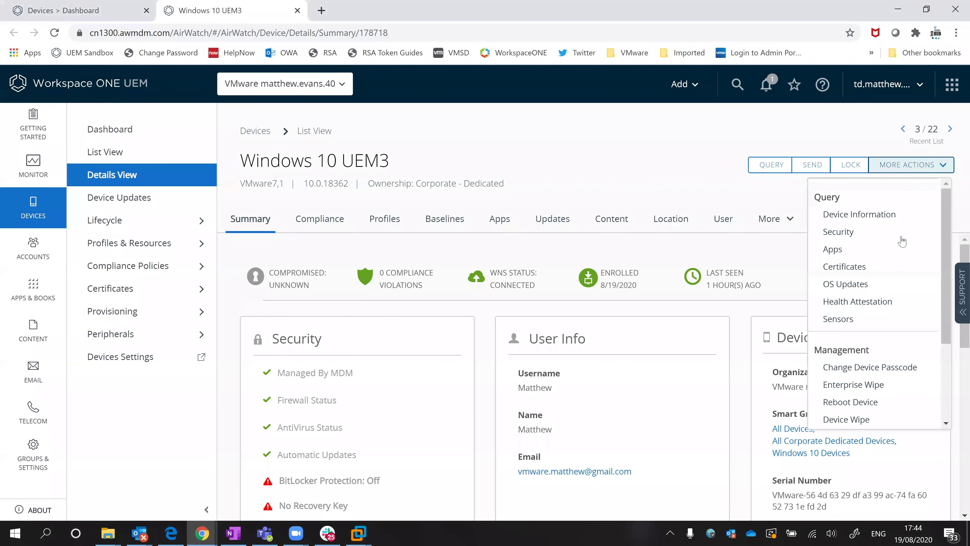
{"action": "scroll", "coordinate": [896, 249], "scroll_direction": "down", "scroll_amount": 3}
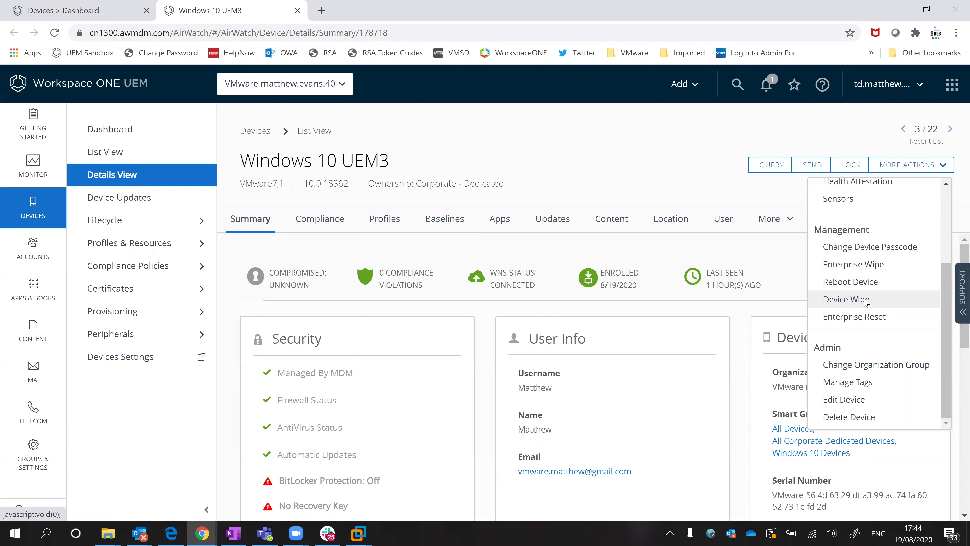
- Send a Device Wipe to Windows 10 UEM3 with the note 'Demo', entering the security PIN
{"action": "left_click", "coordinate": [864, 302]}
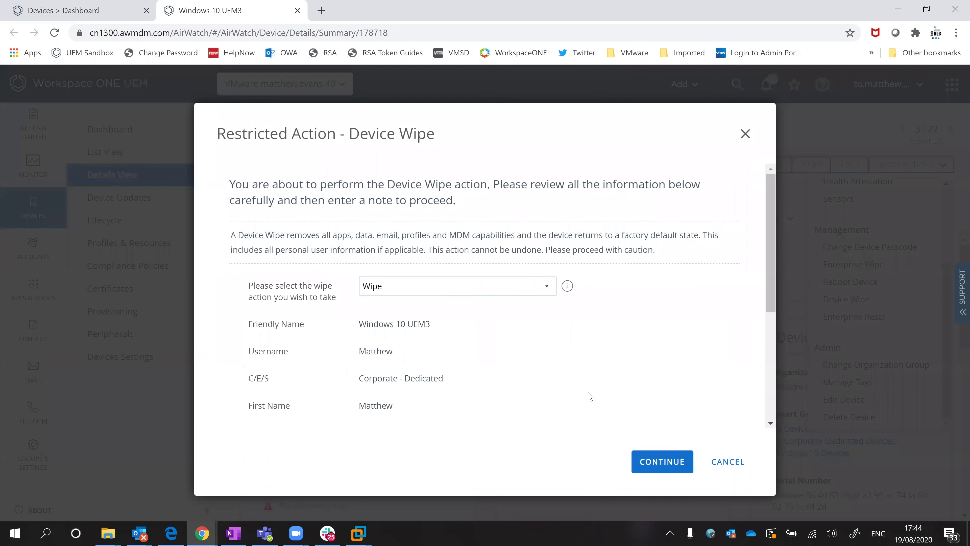
{"action": "scroll", "coordinate": [480, 283], "scroll_direction": "down", "scroll_amount": 1}
{"action": "scroll", "coordinate": [496, 375], "scroll_direction": "down", "scroll_amount": 2}
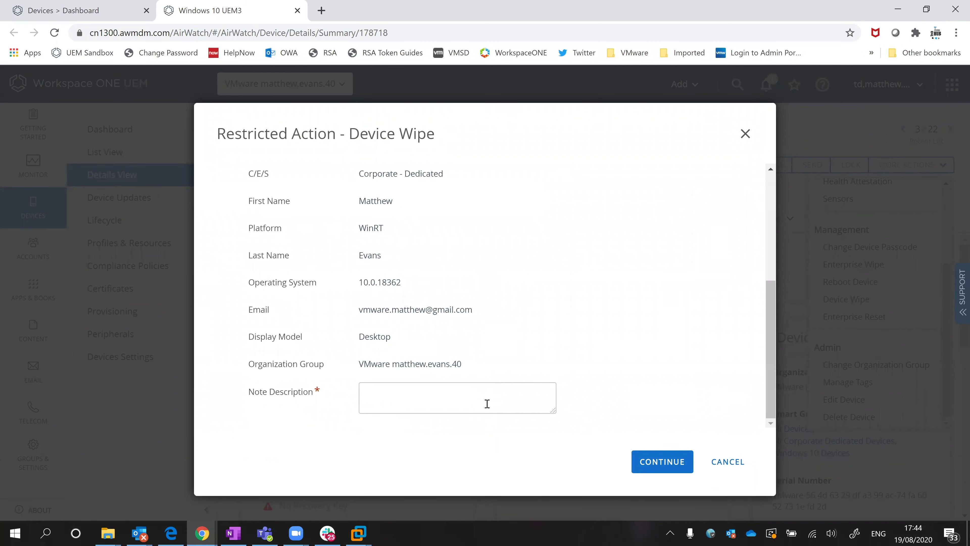
{"action": "type", "text": "Demo"}
{"action": "left_click", "coordinate": [648, 462]}
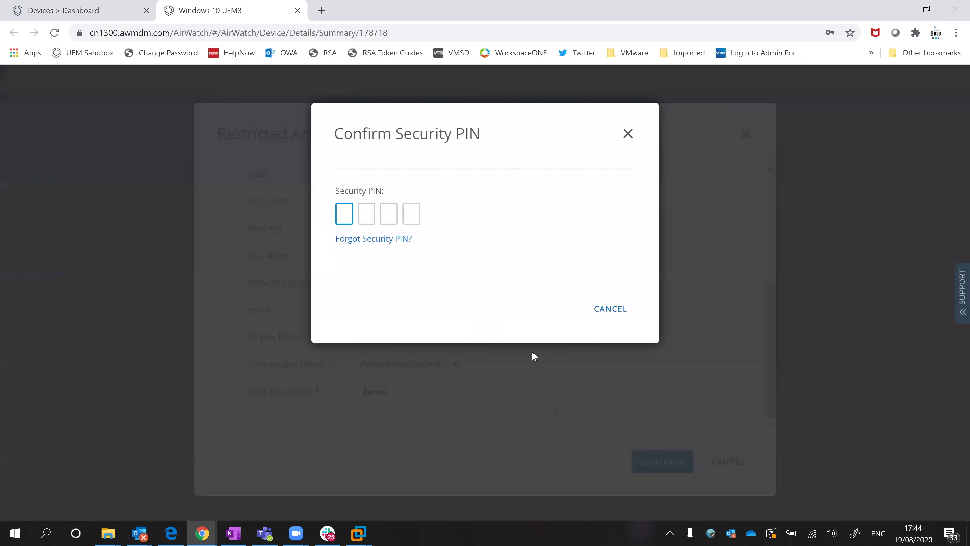
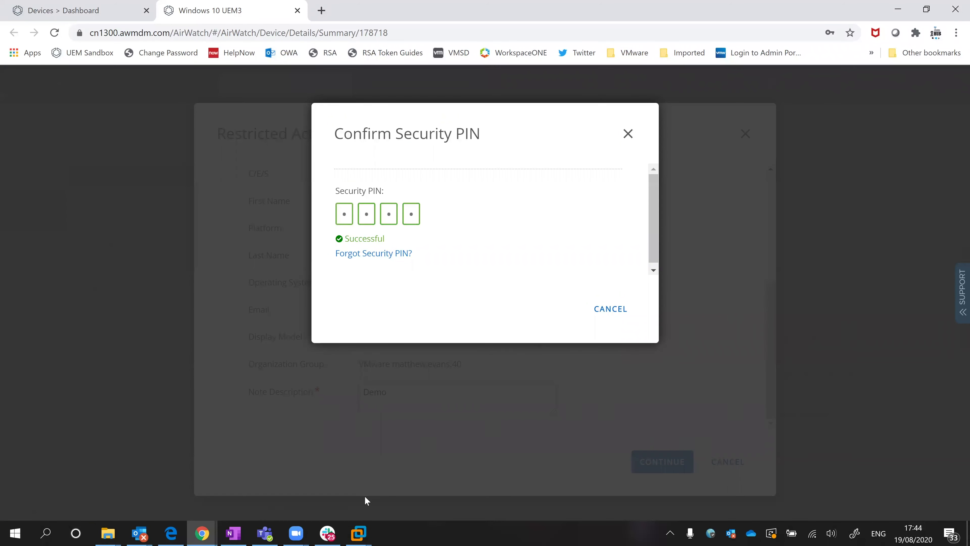
- Minimize Chrome to show the Windows 10 UEM-3 VM resetting in VMware Workstation
{"action": "left_click", "coordinate": [898, 7]}
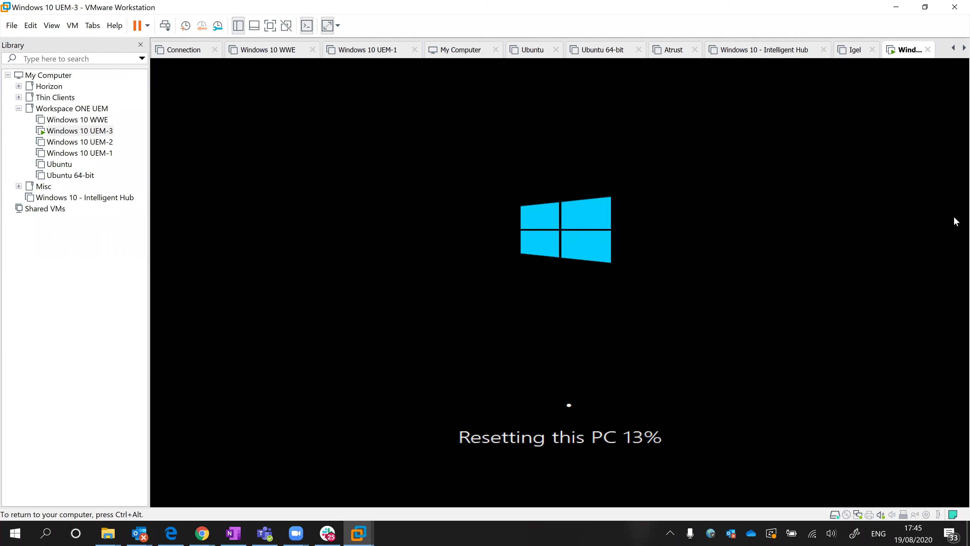
- Release the VM with Ctrl+Alt and wait for the reset to reach the region page
{"action": "key", "text": "ctrl+alt"}
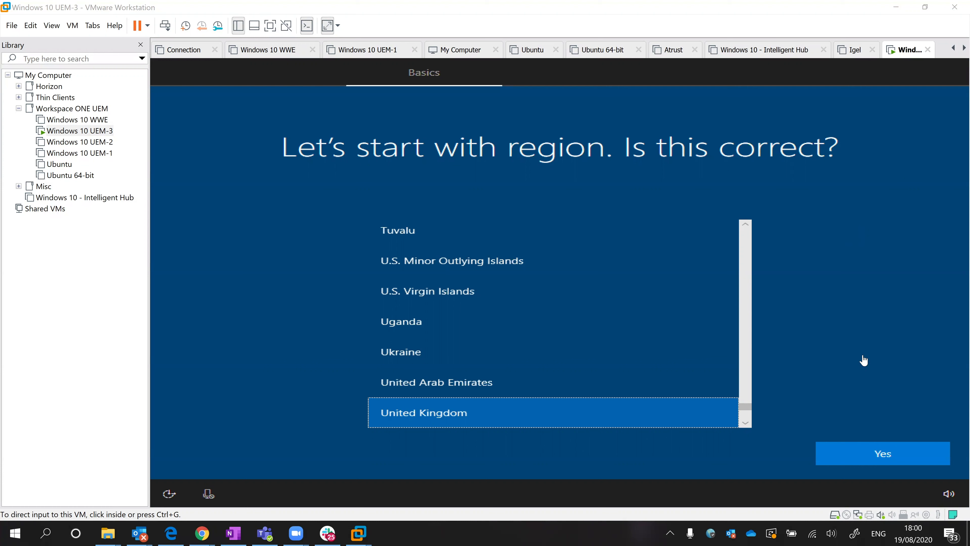
- Confirm United Kingdom as region and keyboard layout, skipping a second layout
{"action": "left_click", "coordinate": [888, 461]}
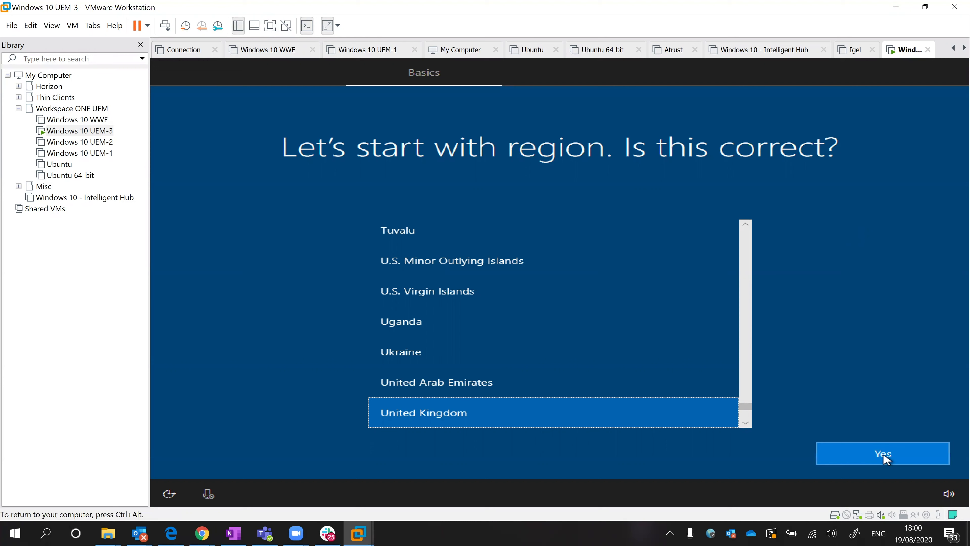
{"action": "left_click", "coordinate": [885, 459]}
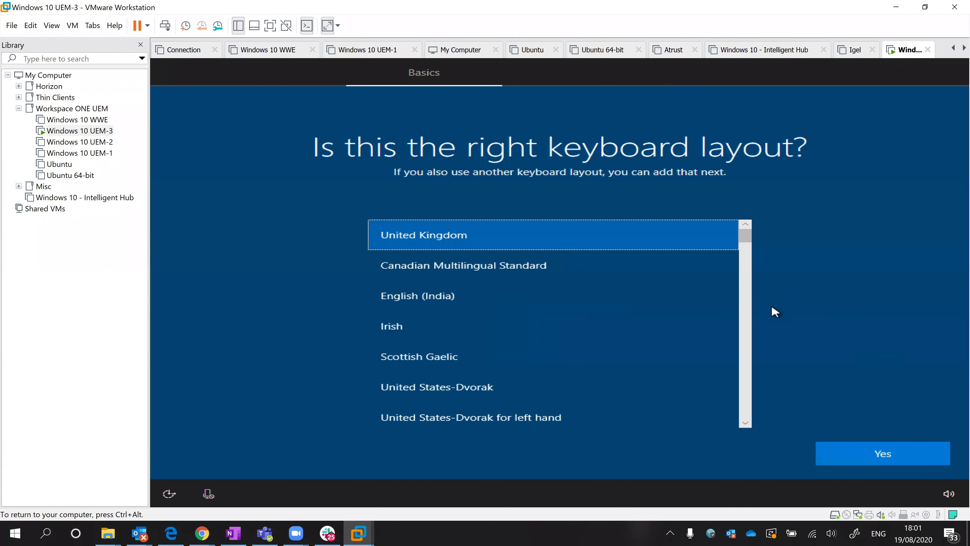
{"action": "left_click", "coordinate": [878, 458]}
{"action": "left_click", "coordinate": [861, 457]}
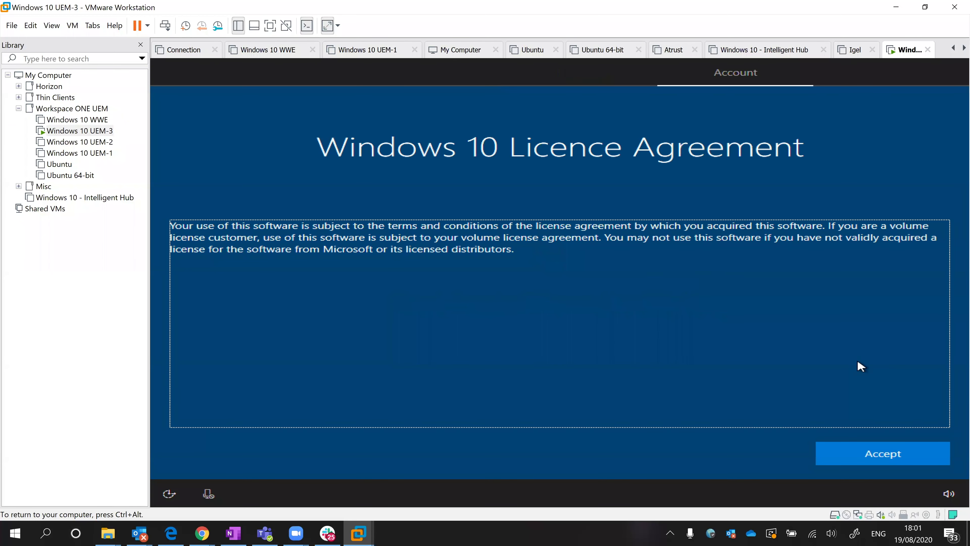
- Accept the Windows 10 licence agreement and choose Domain join instead for a local account
{"action": "left_click", "coordinate": [882, 458]}
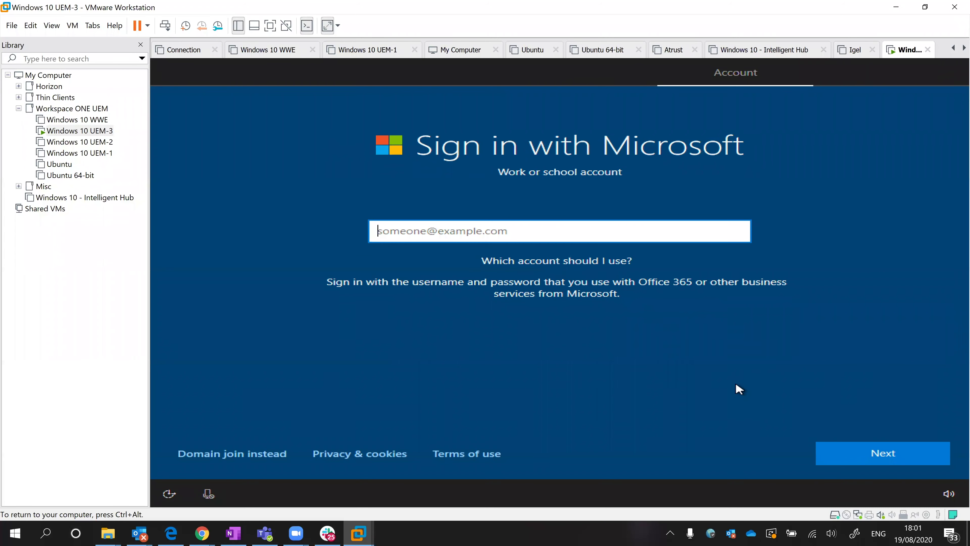
{"action": "left_click", "coordinate": [247, 457]}
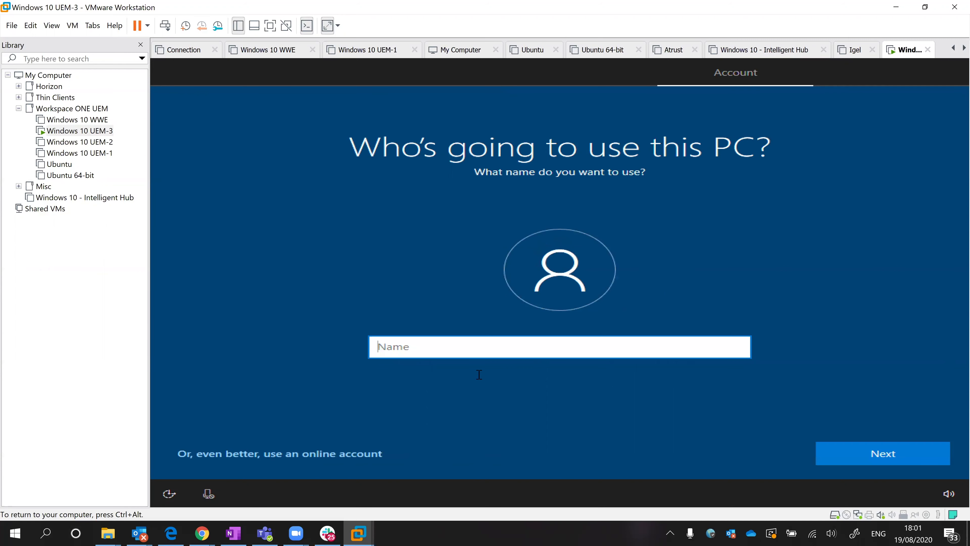
- Name the local account Windows10-UEM3
{"action": "type", "text": "Windows10-UEM3"}
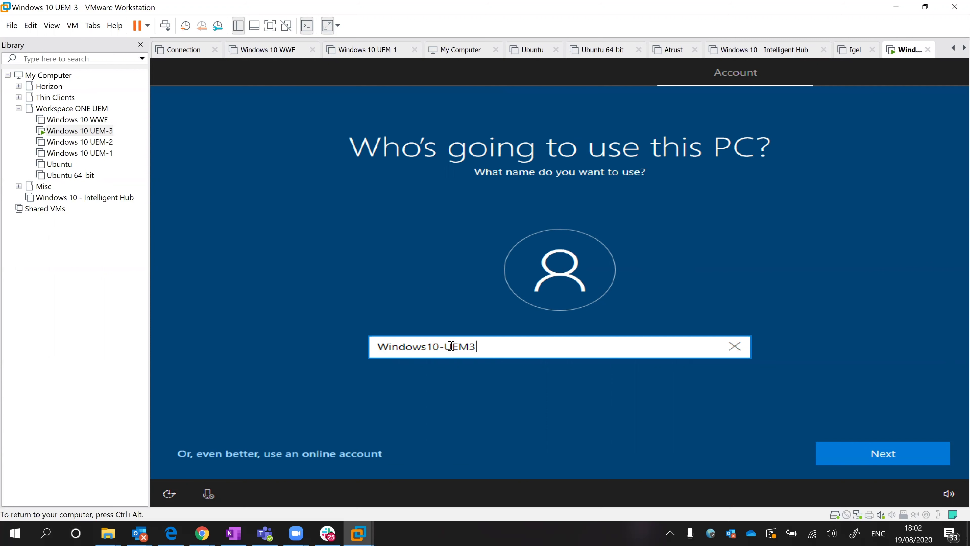
{"action": "left_click", "coordinate": [822, 448]}
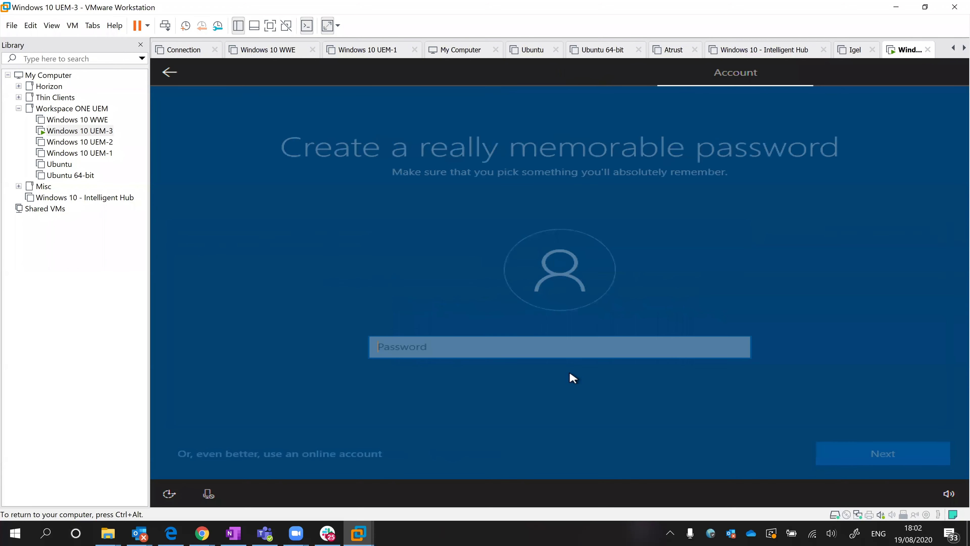
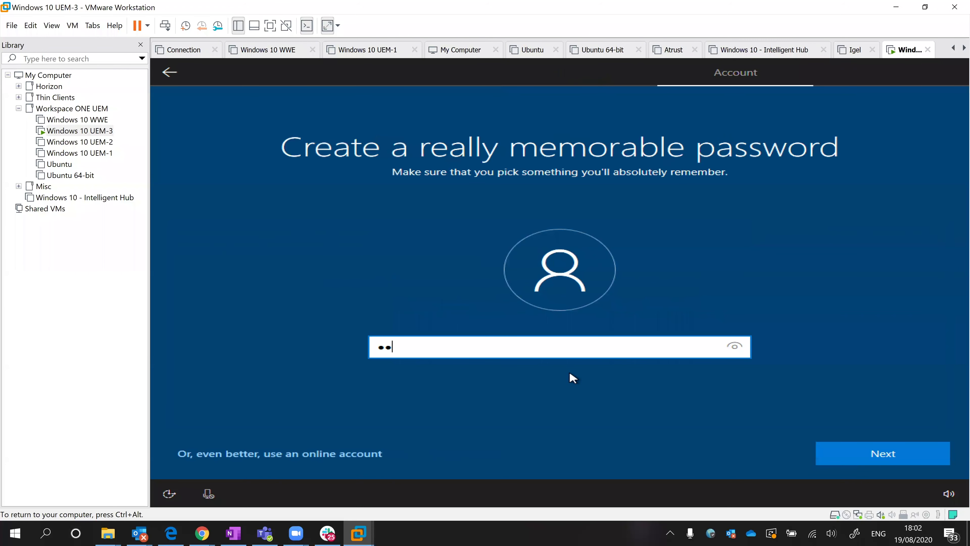
- Enter the account password and retype it to confirm
{"action": "left_click", "coordinate": [882, 455]}
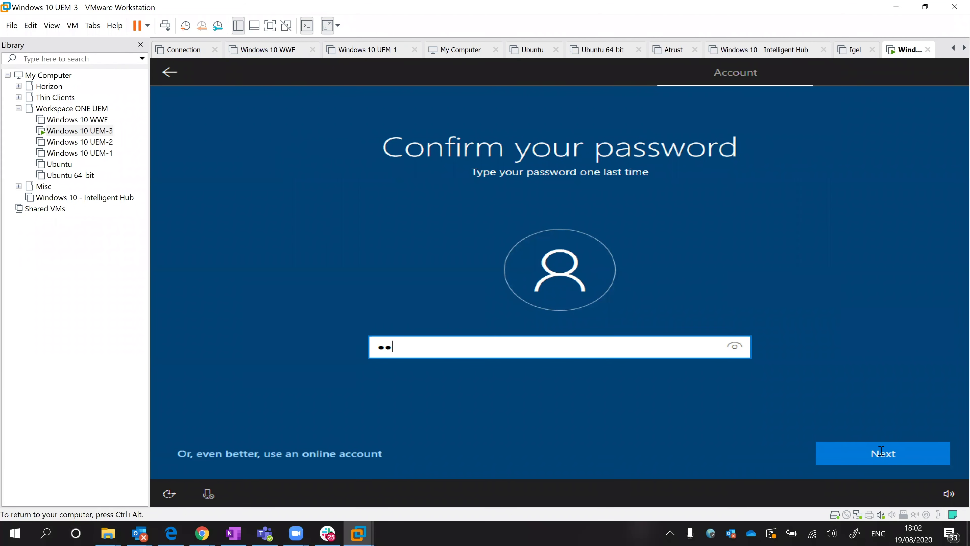
{"action": "key", "text": "Return"}
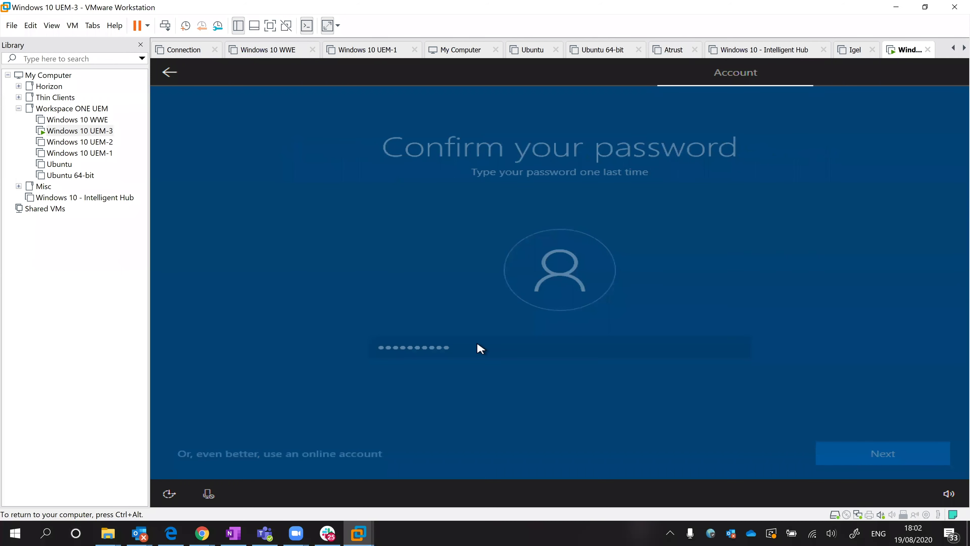
- Choose the first pet's name security question and enter its answer
{"action": "left_click", "coordinate": [519, 357]}
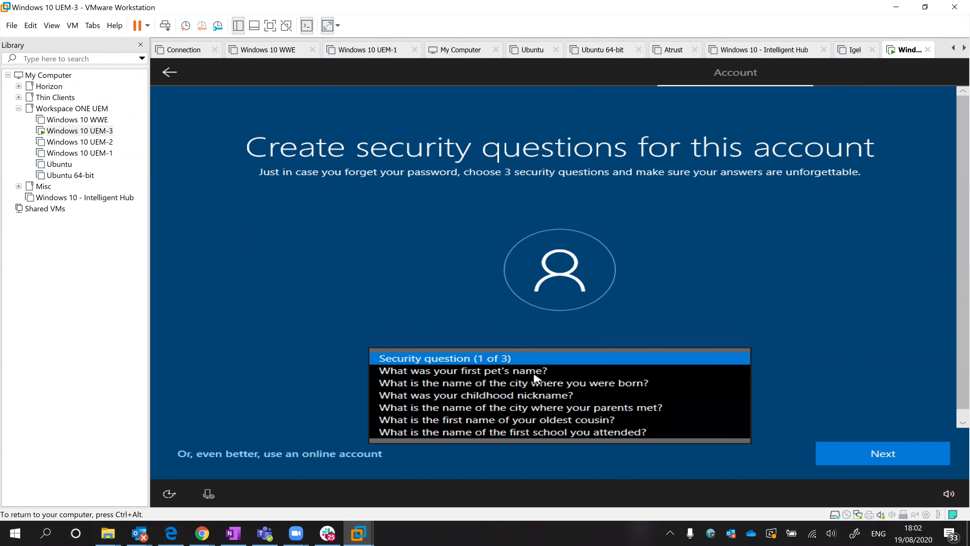
{"action": "left_click", "coordinate": [534, 373]}
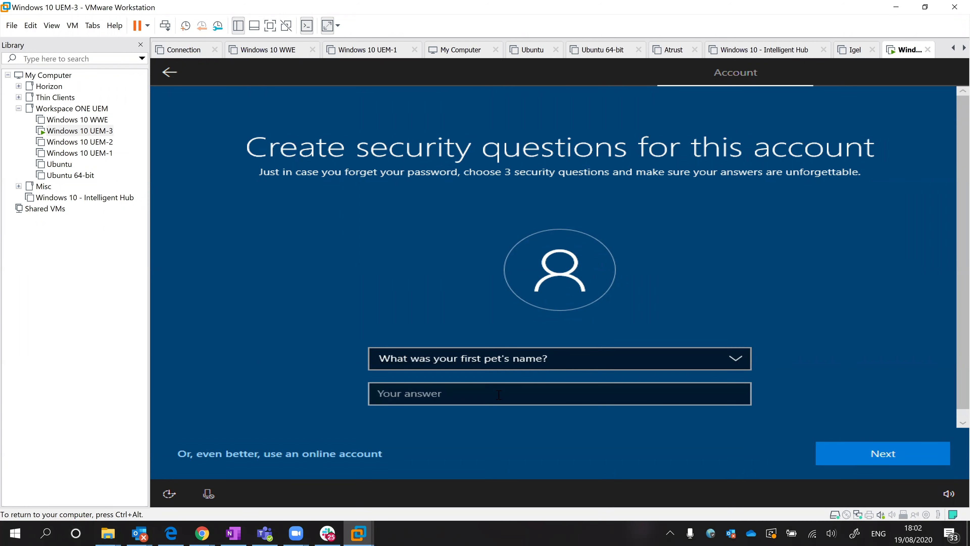
{"action": "left_click", "coordinate": [498, 393]}
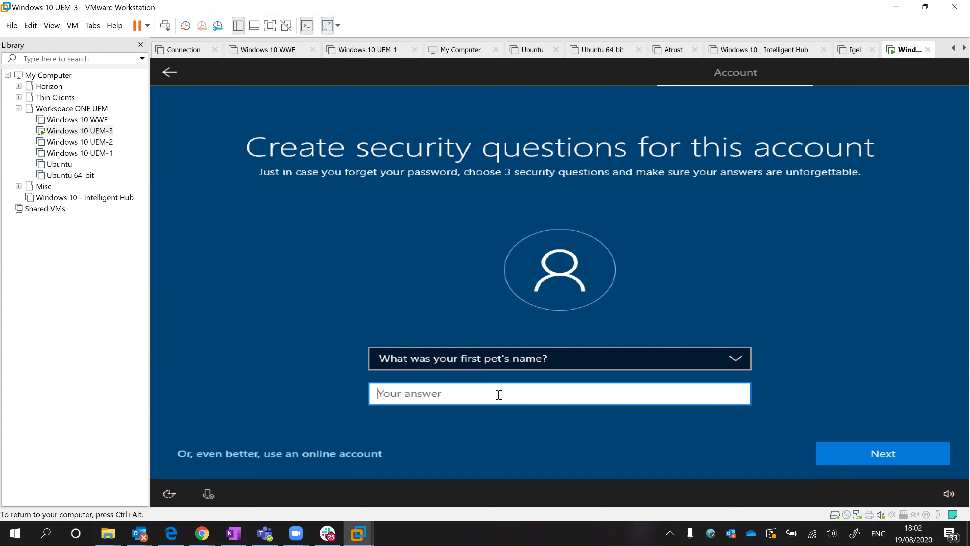
{"action": "left_click", "coordinate": [873, 451]}
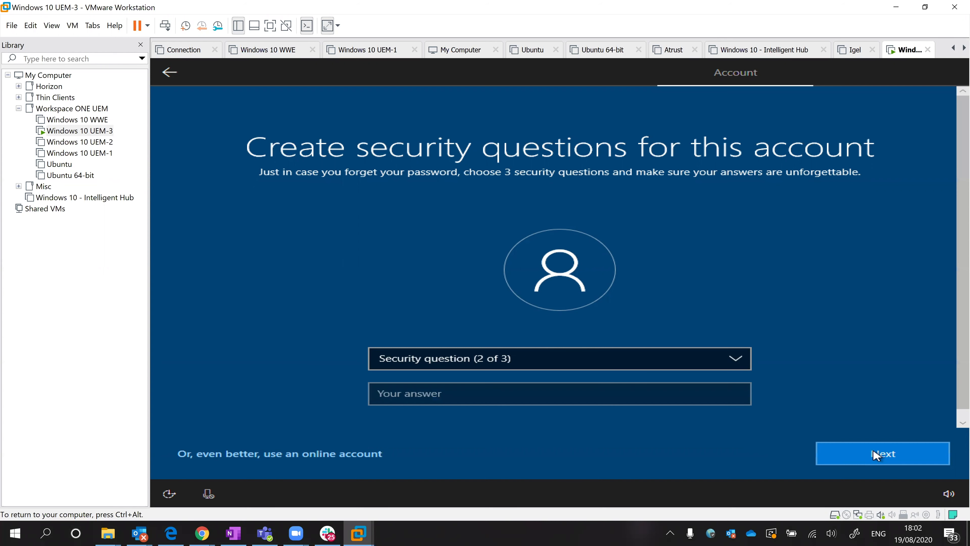
- Answer the city-of-birth question, then select the childhood nickname question third
{"action": "left_click", "coordinate": [613, 364]}
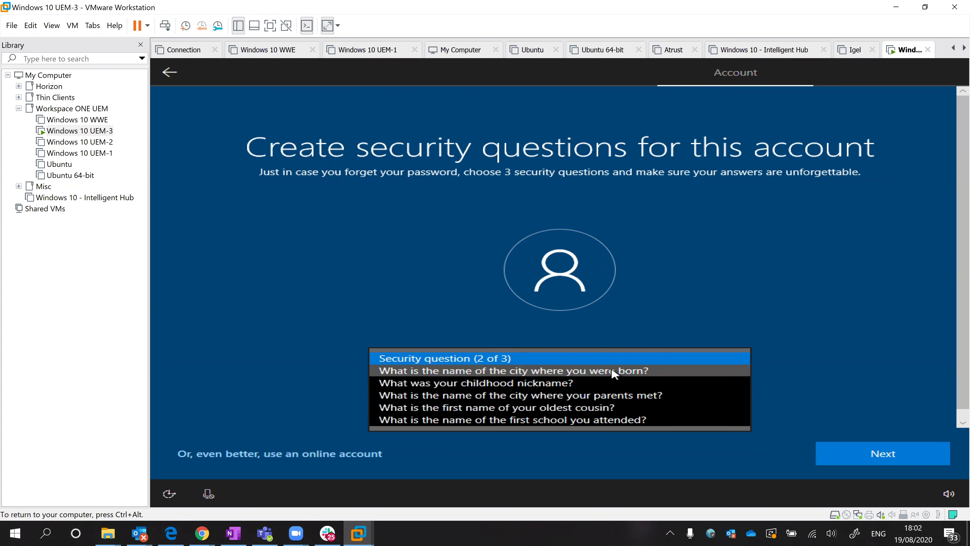
{"action": "left_click", "coordinate": [614, 372]}
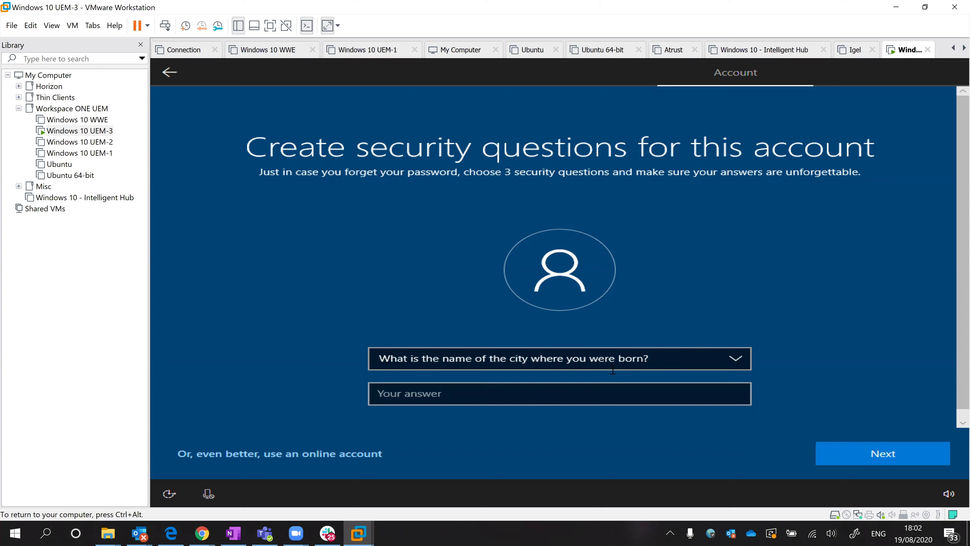
{"action": "left_click", "coordinate": [613, 369]}
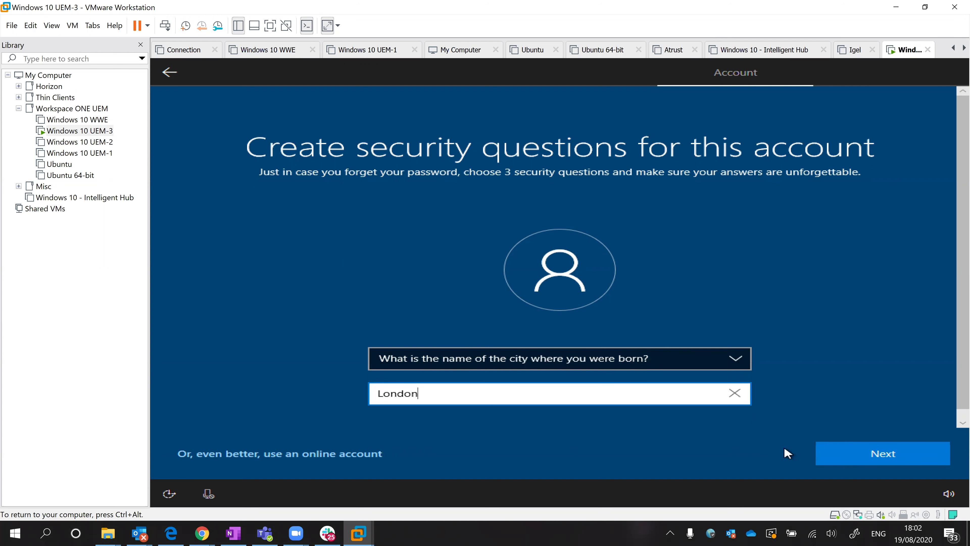
{"action": "left_click", "coordinate": [831, 446]}
{"action": "left_click", "coordinate": [590, 353]}
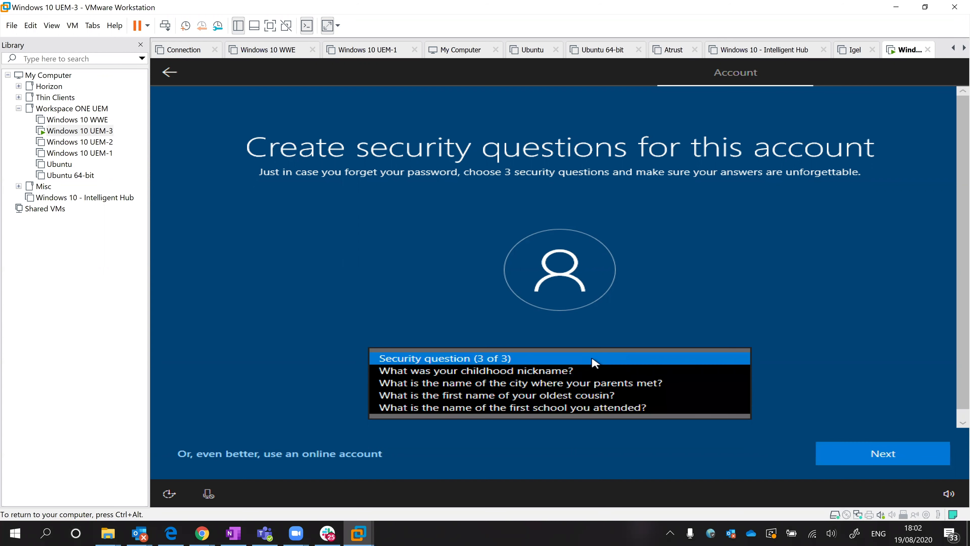
{"action": "left_click", "coordinate": [551, 370]}
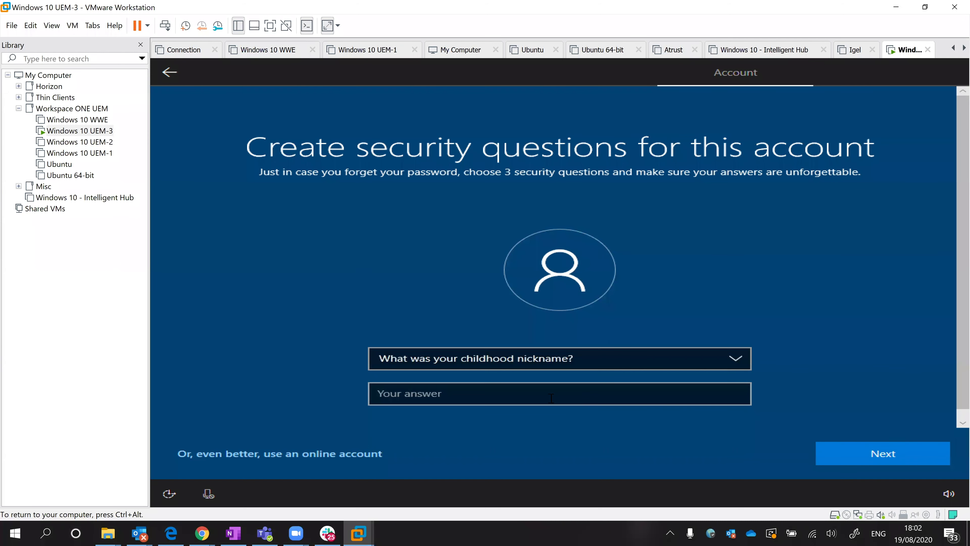
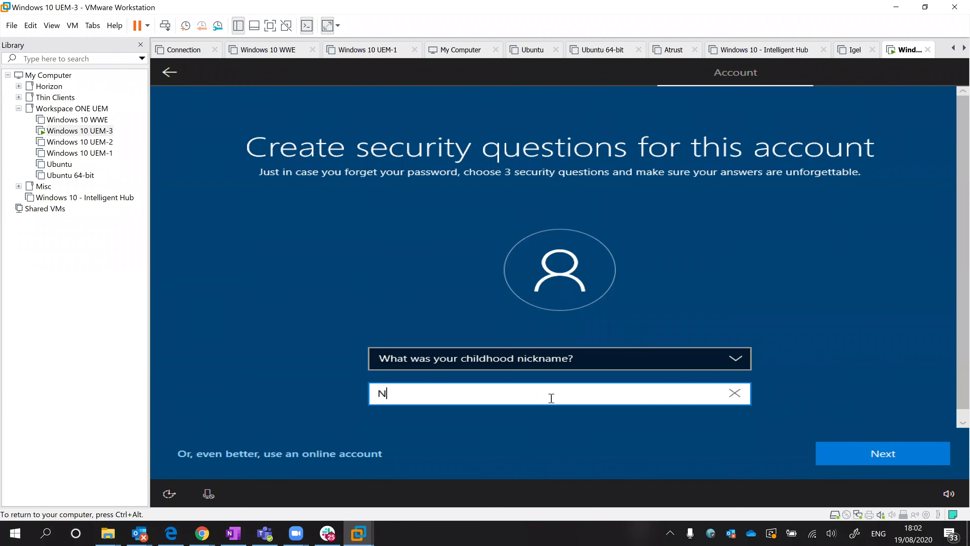
- Answer the childhood nickname question, then decline activity history and Cortana
{"action": "left_click", "coordinate": [856, 455]}
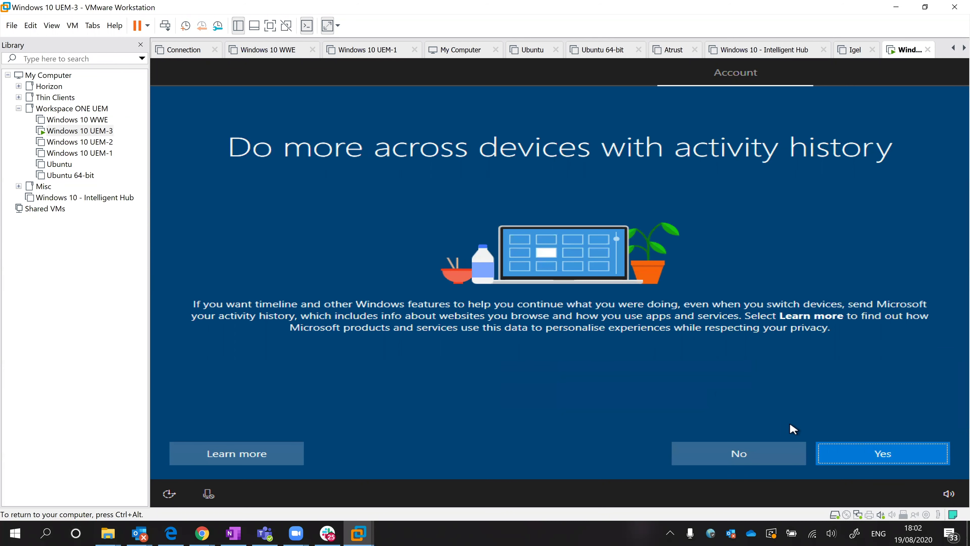
{"action": "left_click", "coordinate": [770, 457]}
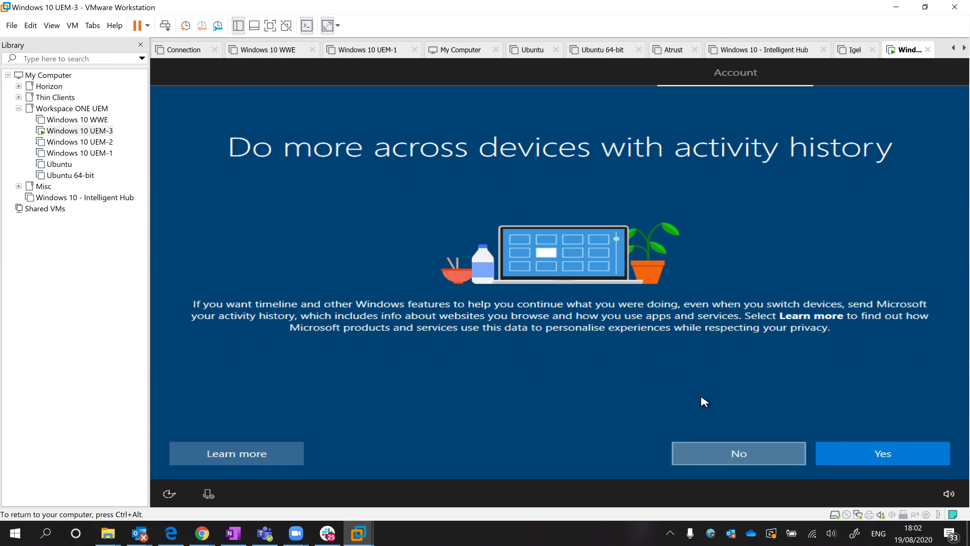
{"action": "left_click", "coordinate": [786, 457]}
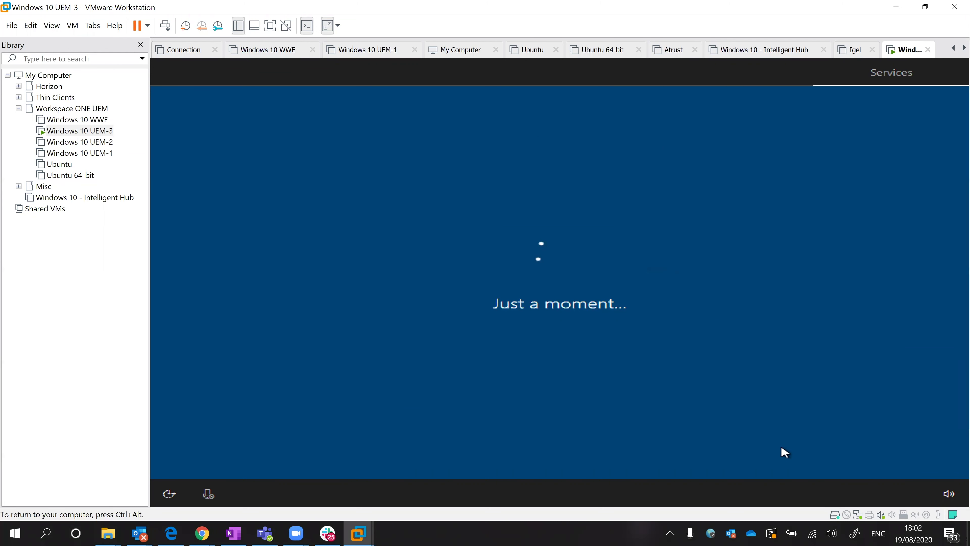
- Turn off online speech, location, find my device, inking, tailored experiences and advertising ID
{"action": "left_click", "coordinate": [589, 344]}
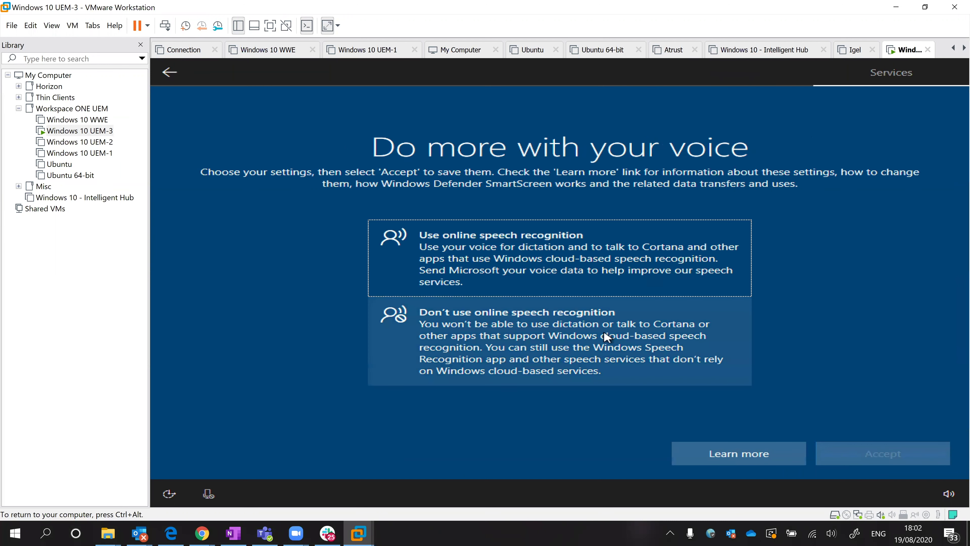
{"action": "left_click", "coordinate": [870, 455]}
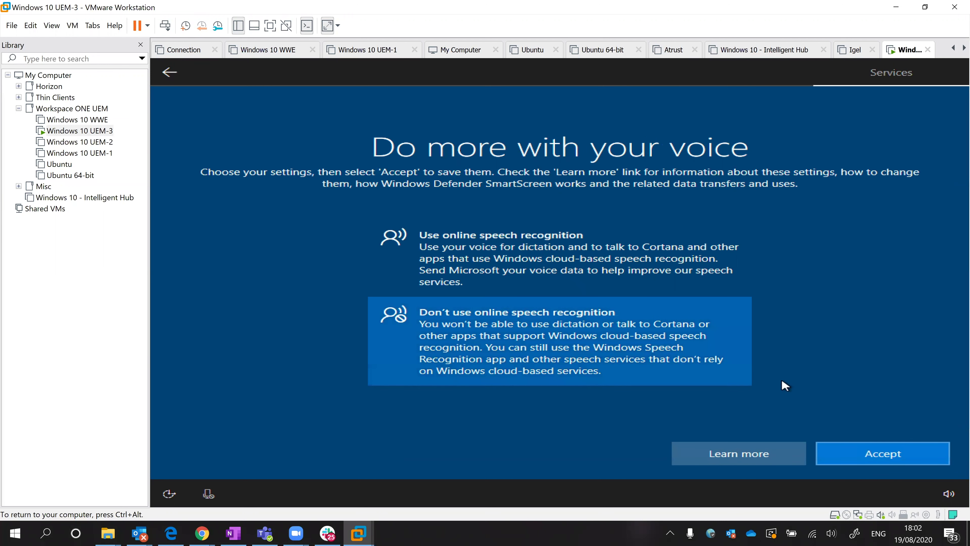
{"action": "left_click", "coordinate": [569, 306]}
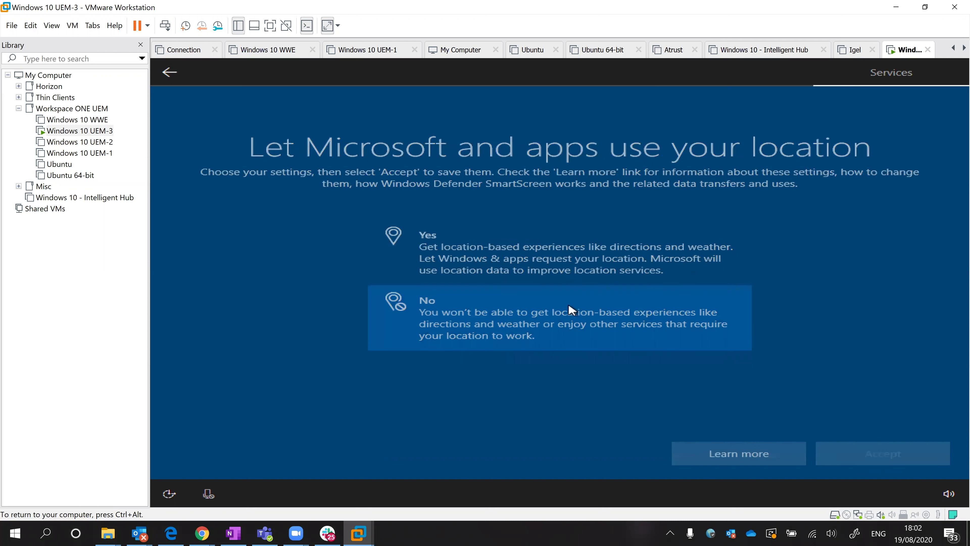
{"action": "left_click", "coordinate": [856, 453]}
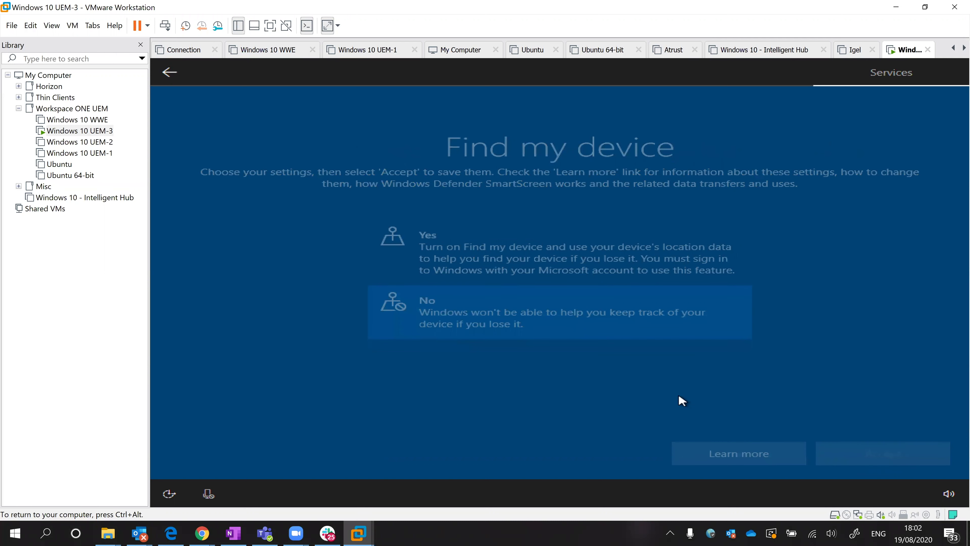
{"action": "left_click", "coordinate": [895, 456]}
{"action": "left_click", "coordinate": [892, 458]}
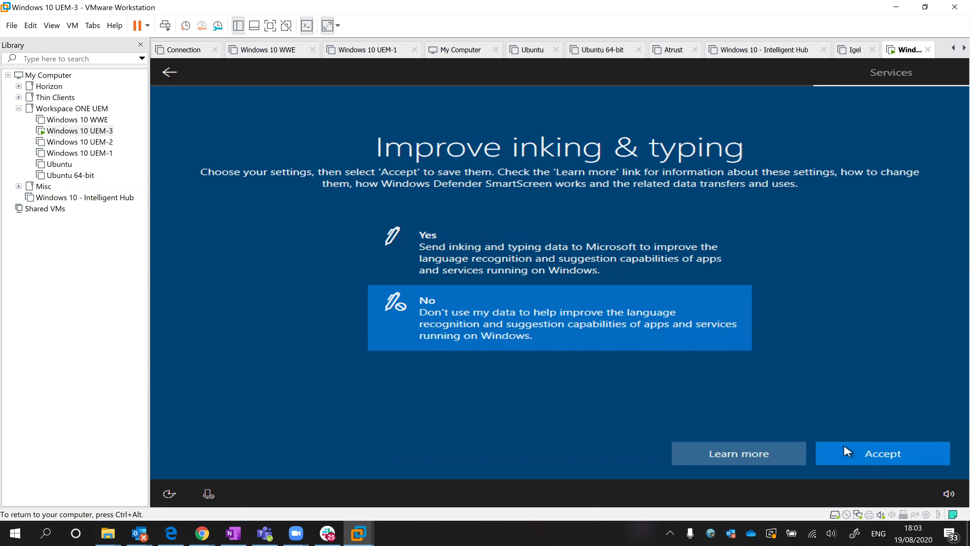
{"action": "left_click", "coordinate": [560, 340]}
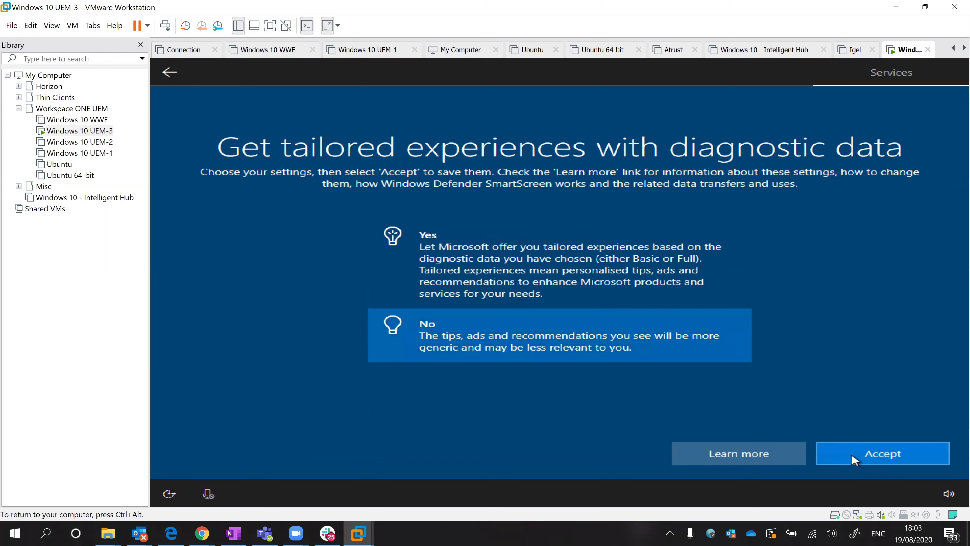
{"action": "left_click", "coordinate": [854, 460]}
{"action": "left_click", "coordinate": [554, 319]}
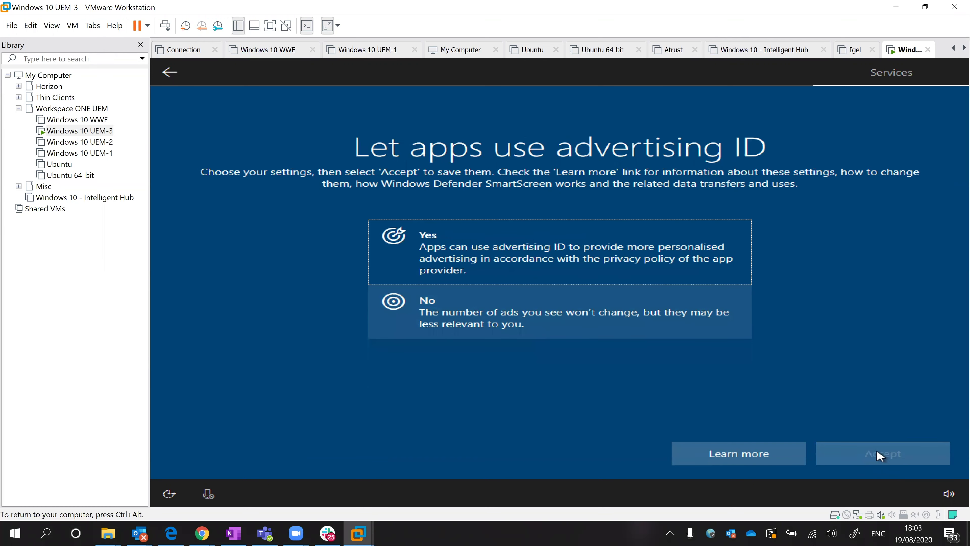
{"action": "left_click", "coordinate": [877, 450]}
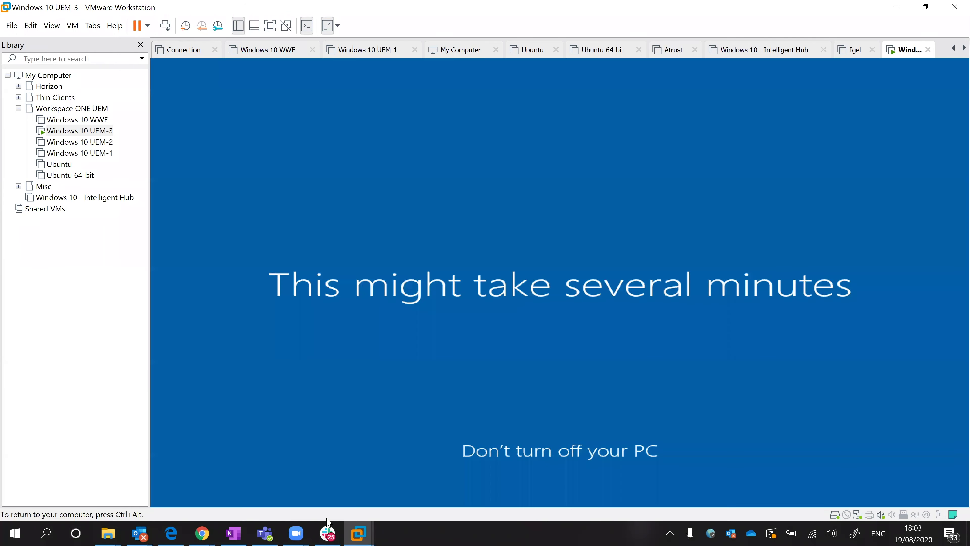
- Reload the UEM3 device page in Chrome, log back in, and check the Summary shows Unenrolled
{"action": "mouse_move", "coordinate": [202, 533]}
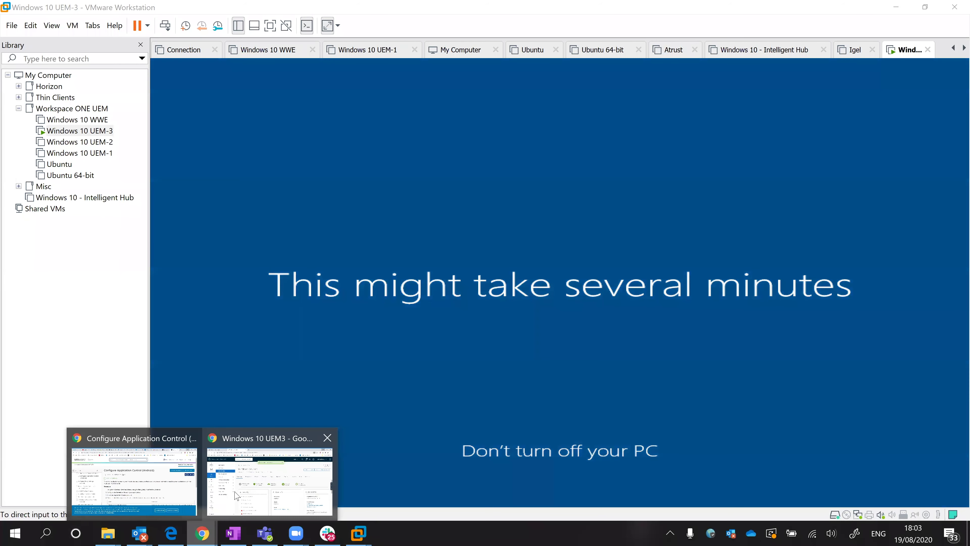
{"action": "left_click", "coordinate": [237, 455]}
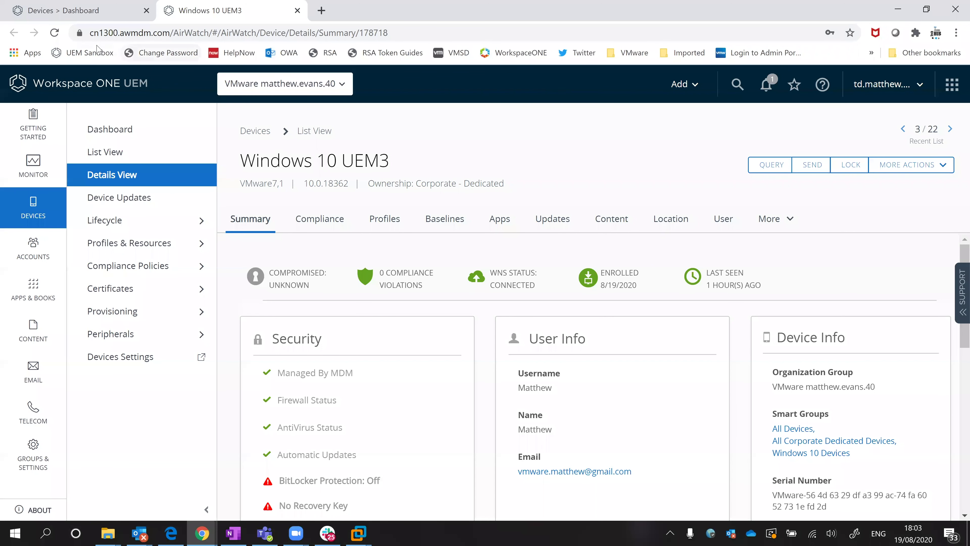
{"action": "left_click", "coordinate": [55, 33]}
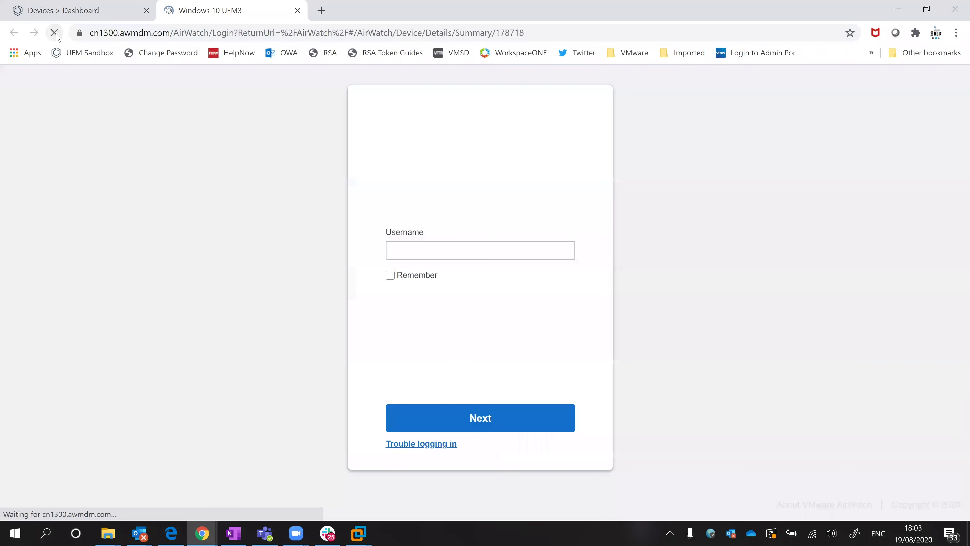
{"action": "key", "text": "Return"}
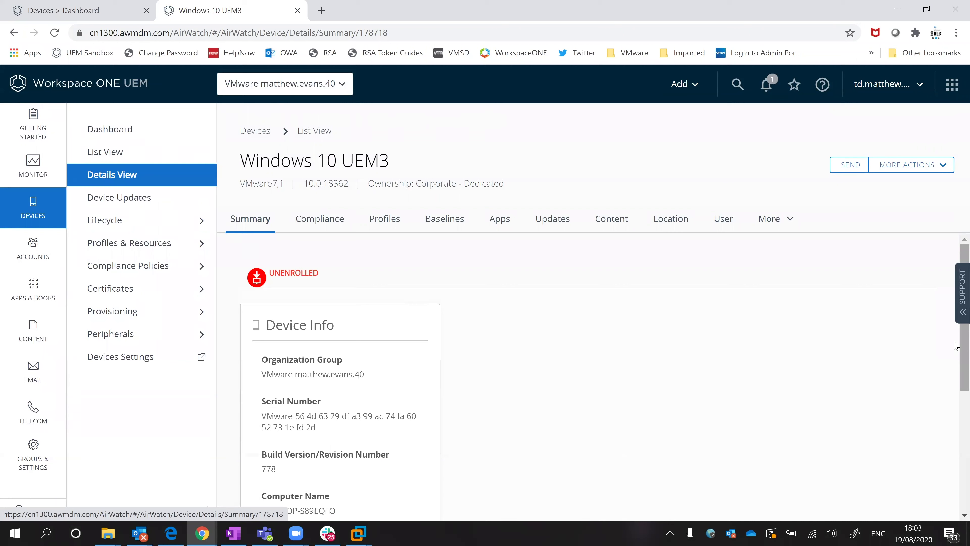
{"action": "scroll", "coordinate": [956, 352], "scroll_direction": "down", "scroll_amount": 1}
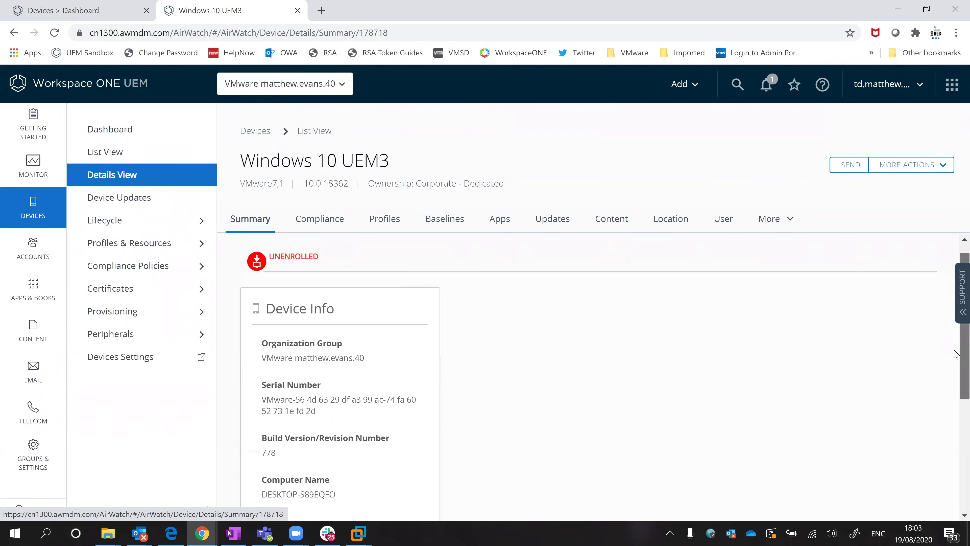
{"action": "scroll", "coordinate": [946, 339], "scroll_direction": "up", "scroll_amount": 1}
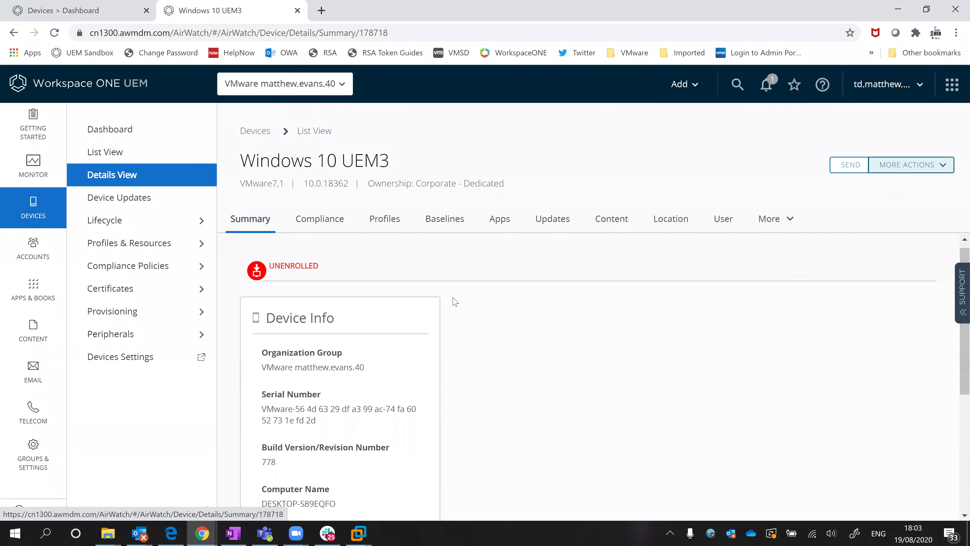
- Delete Windows 10 UEM3 via More Actions, then minimize Chrome to see the VM finishing setup
{"action": "left_click", "coordinate": [899, 168]}
{"action": "left_click", "coordinate": [876, 253]}
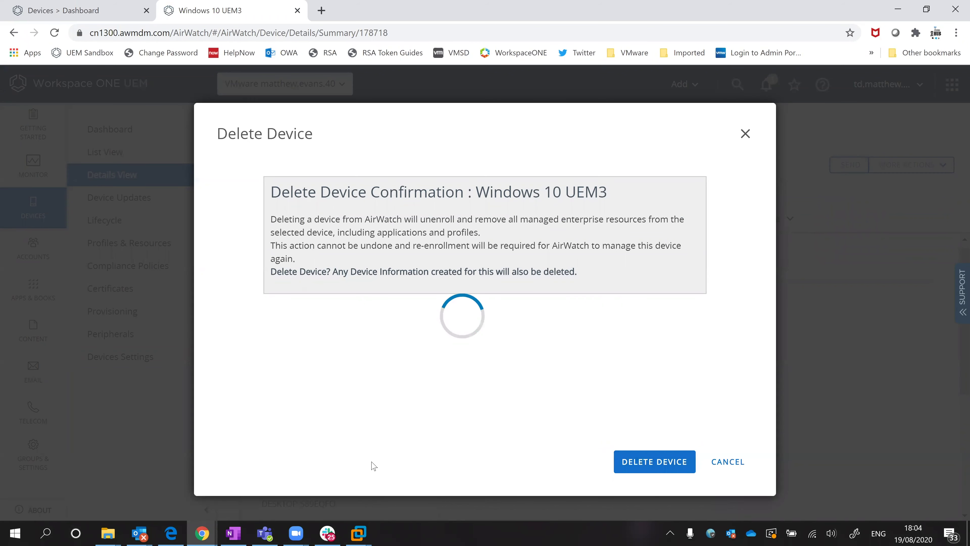
{"action": "left_click", "coordinate": [360, 533]}
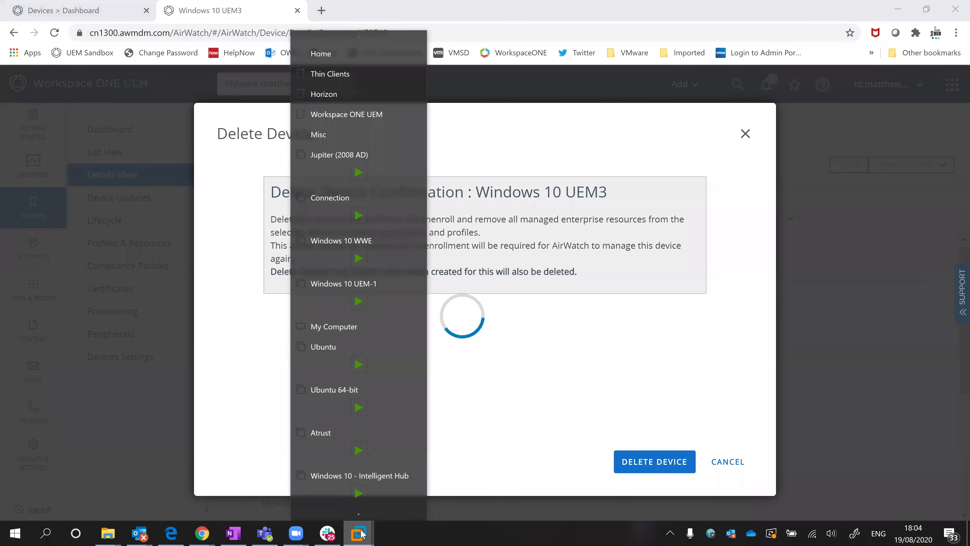
{"action": "left_click", "coordinate": [893, 66]}
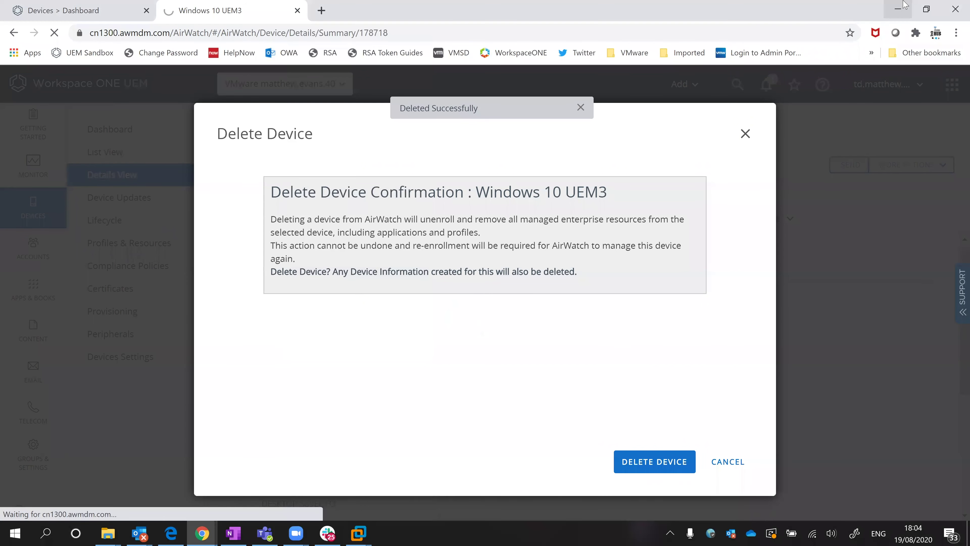
{"action": "left_click", "coordinate": [903, 6]}
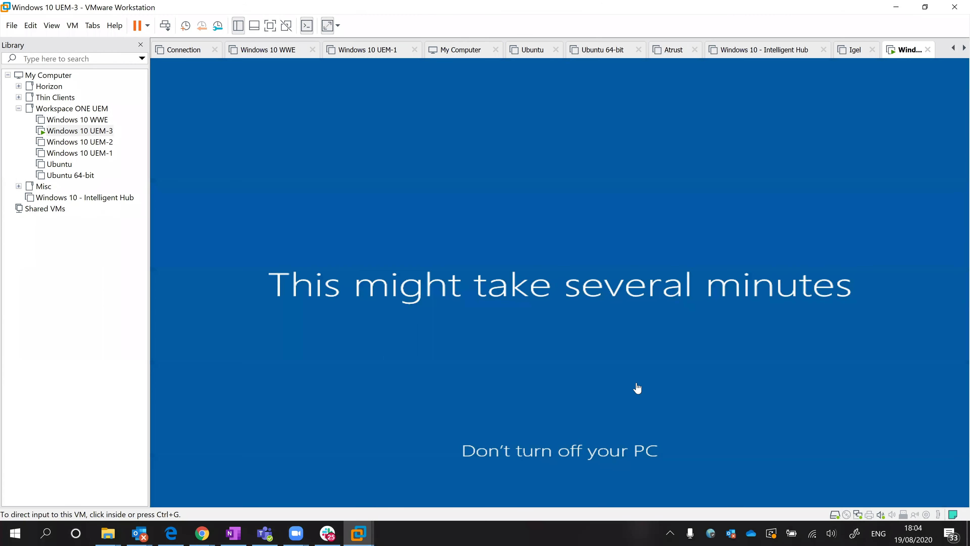